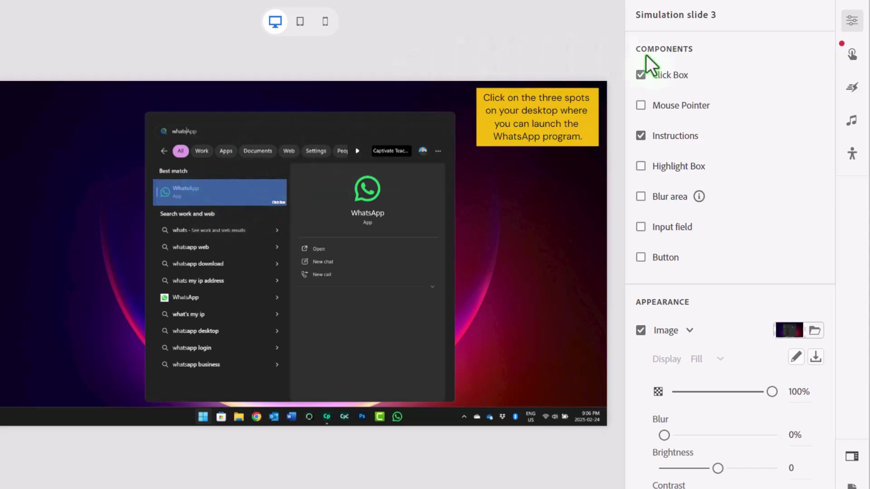
- Add click boxes over the Open/New chat/New call options and the taskbar WhatsApp icon
click(824, 75)
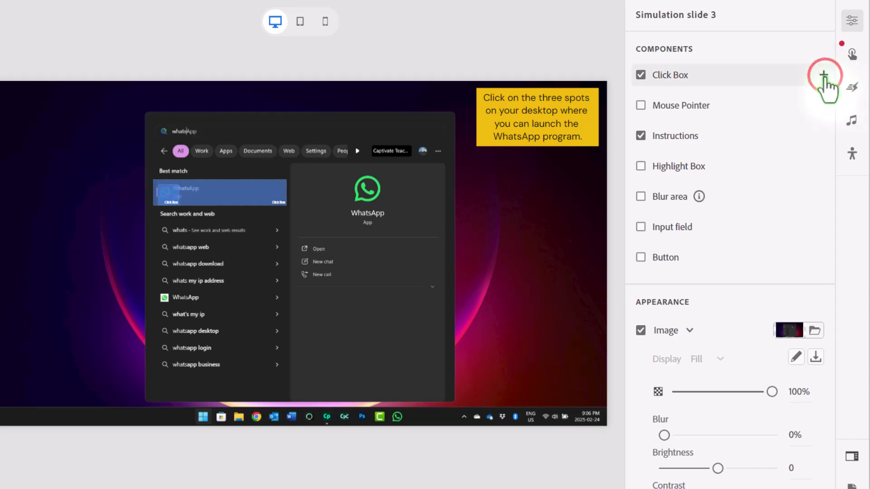
drag(169, 197, 438, 286)
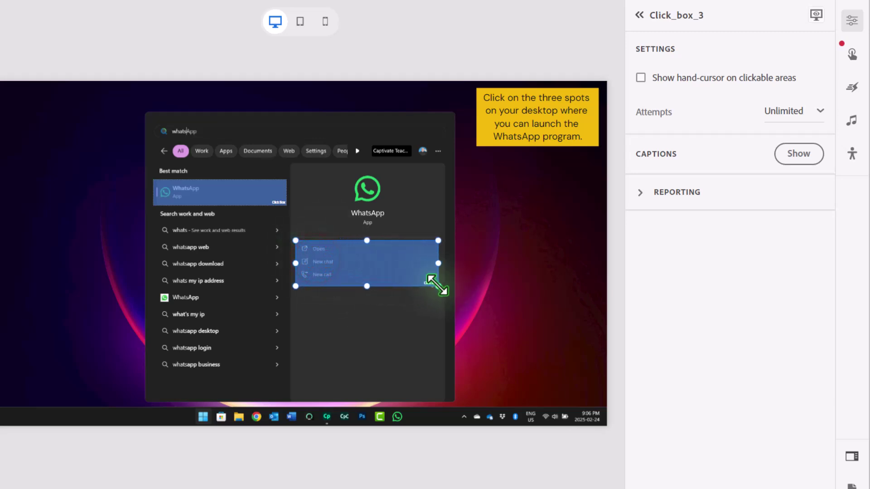
click(525, 293)
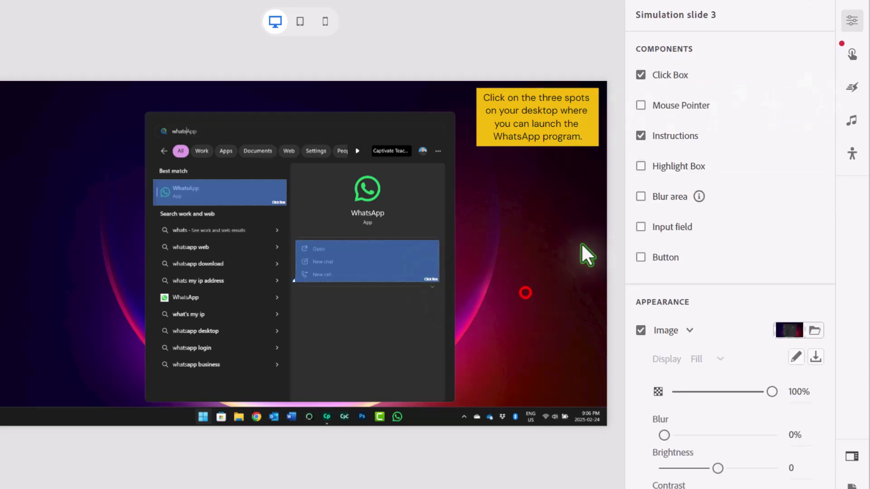
click(823, 76)
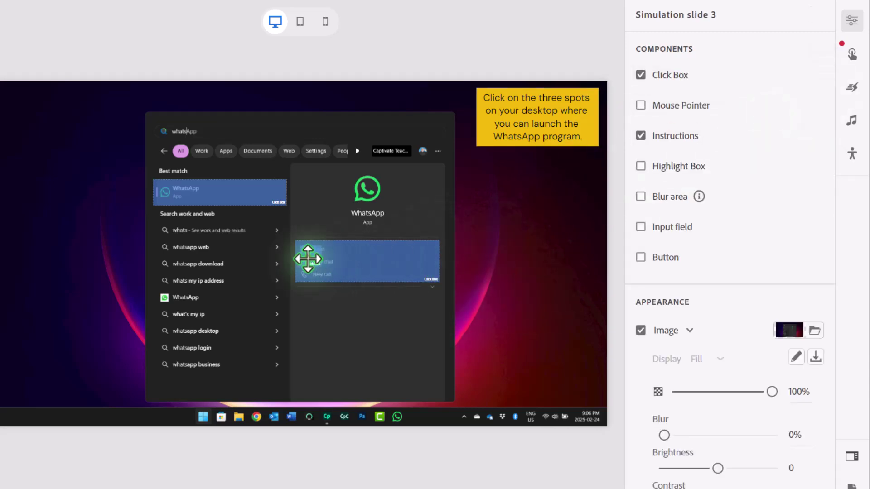
drag(308, 259, 413, 415)
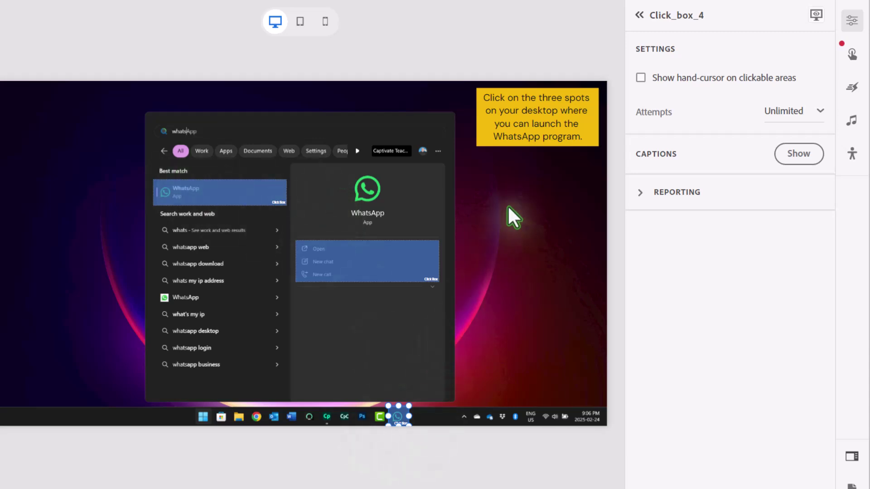
- Check the slide's click boxes and reselect the Best match box with its interactions shown
click(214, 194)
click(852, 54)
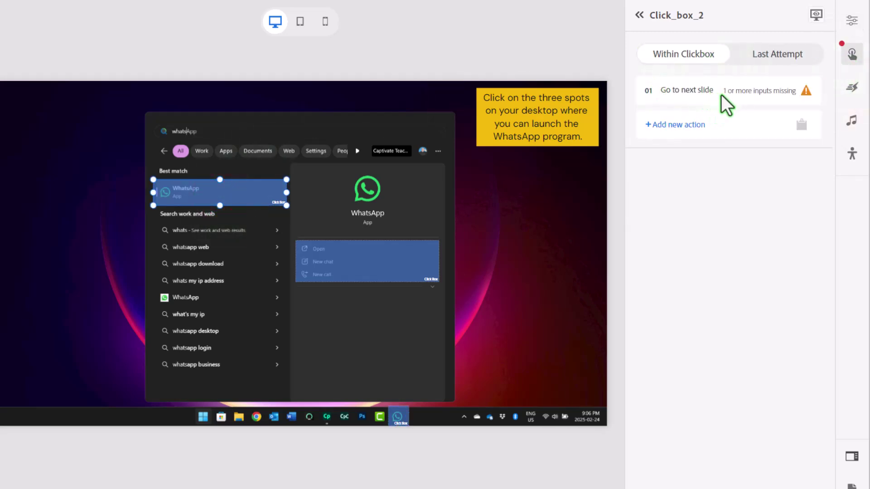
click(380, 264)
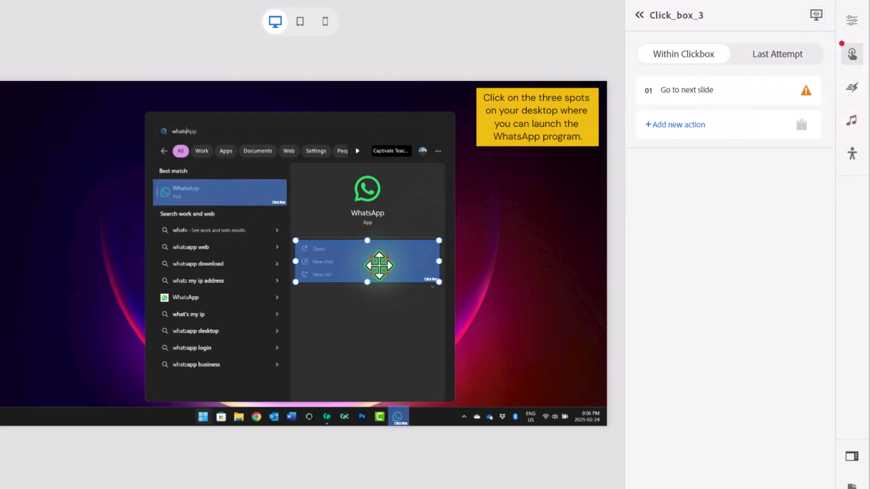
click(399, 416)
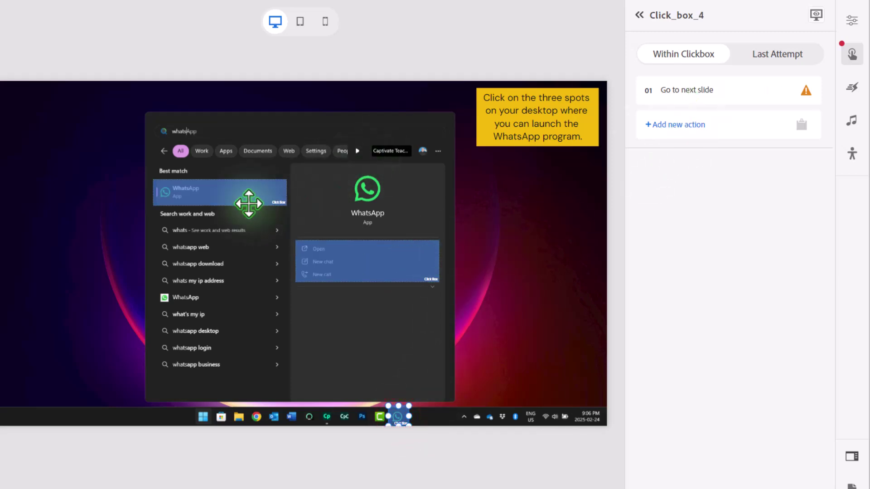
click(227, 197)
- Replace its Go to next slide action with Show Click_box_2, Click_box_3 and Click_box_4
click(698, 90)
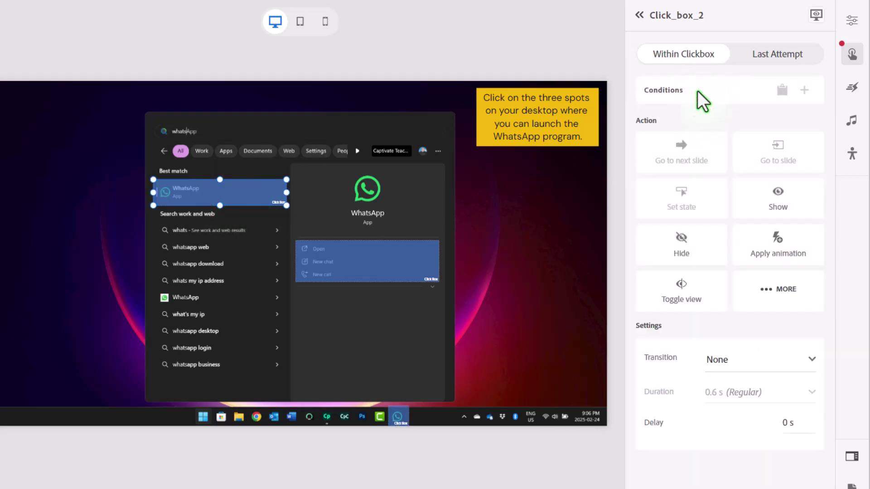
click(780, 203)
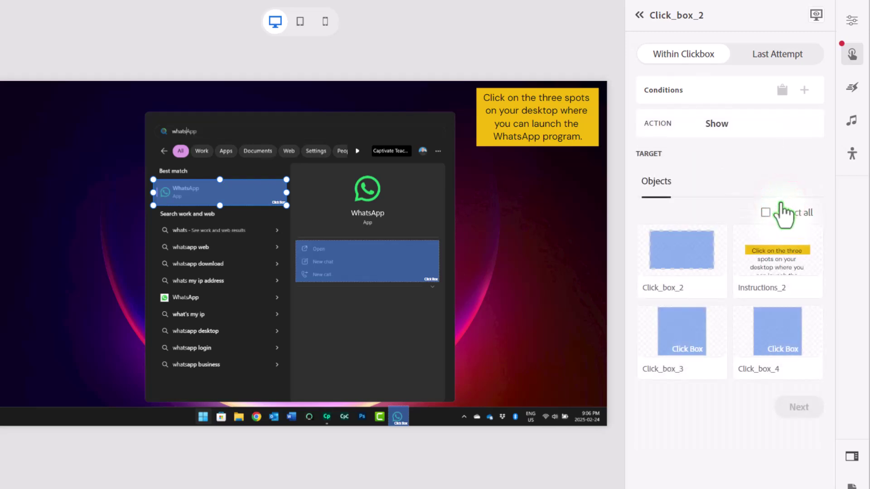
click(676, 255)
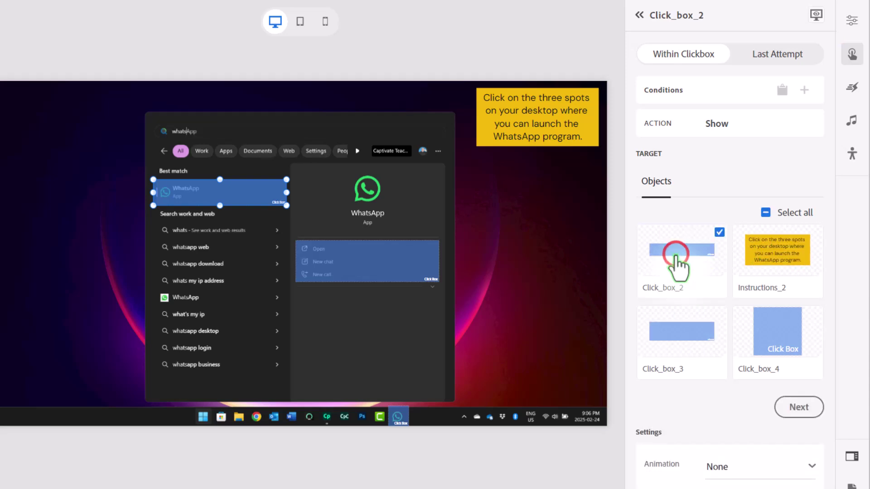
click(683, 326)
click(786, 329)
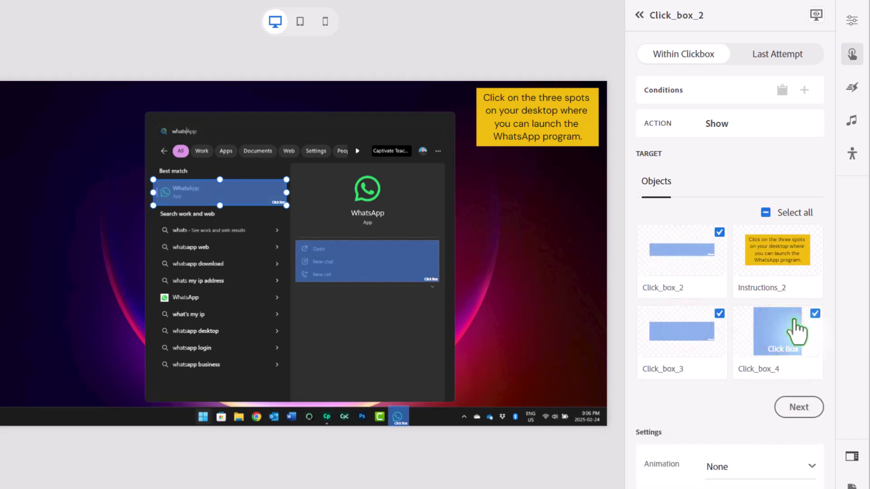
click(798, 409)
click(798, 408)
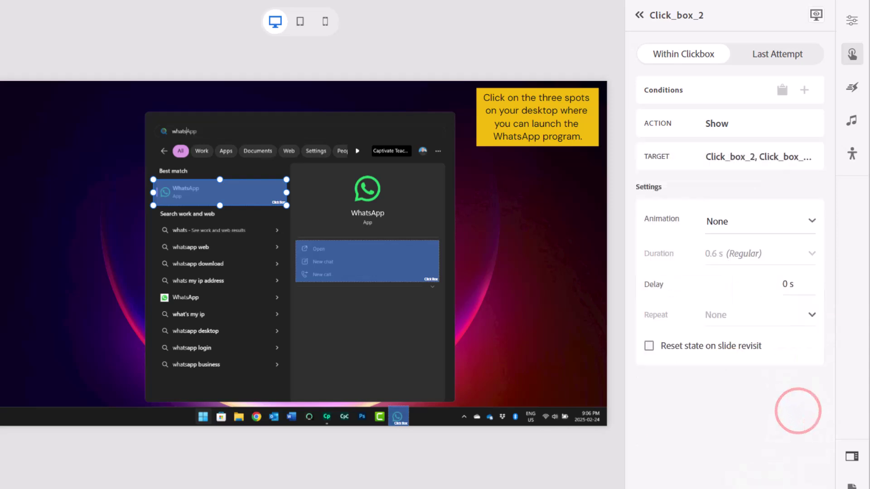
- Change Click_box_3's action to Show the three click boxes
click(381, 263)
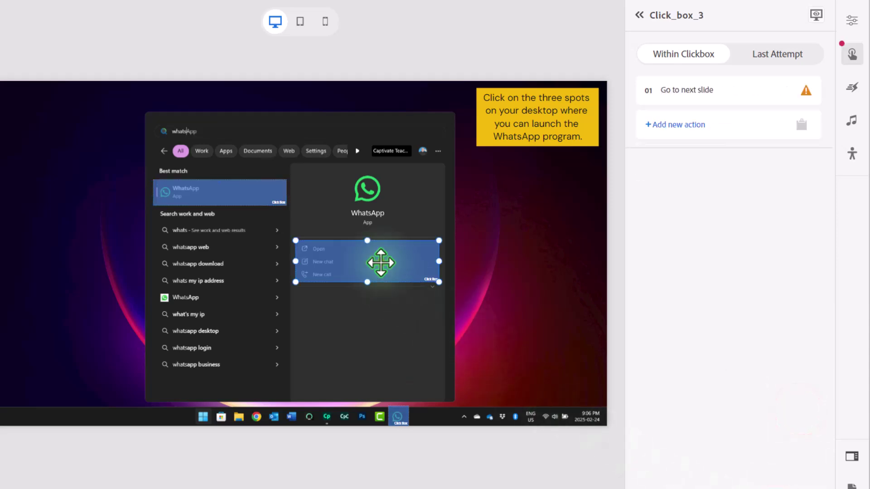
click(700, 86)
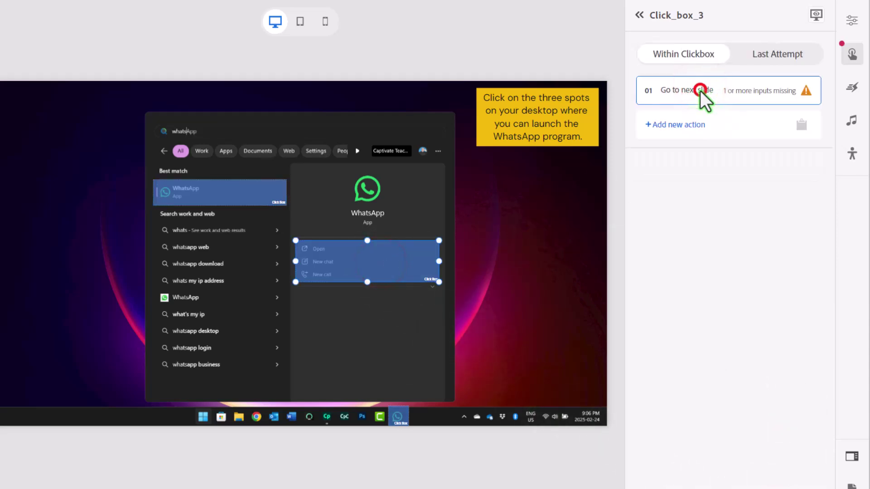
click(699, 124)
click(788, 186)
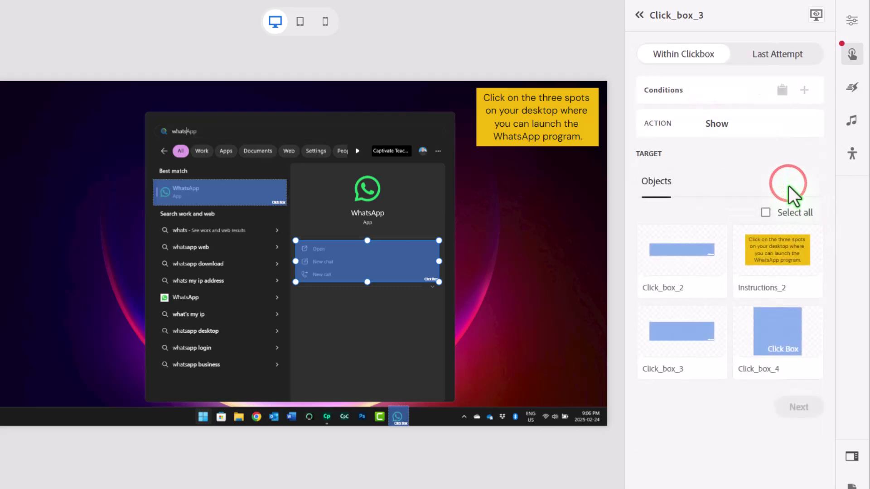
click(705, 249)
click(766, 342)
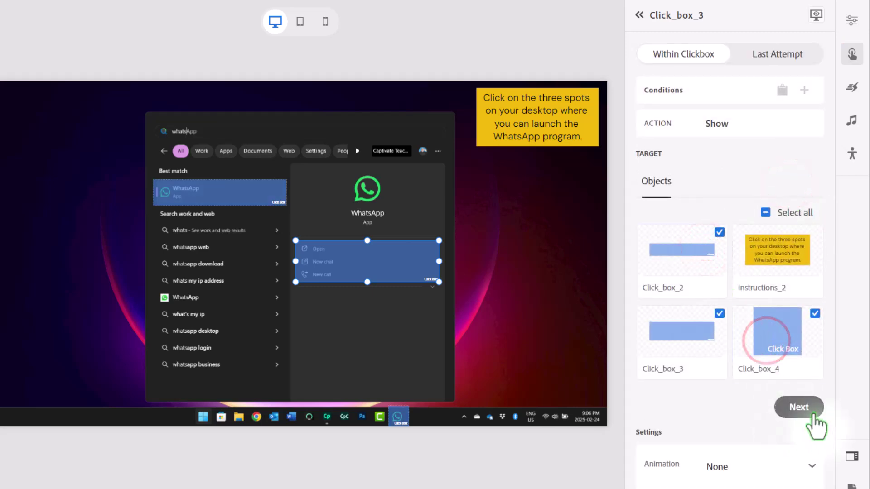
click(814, 415)
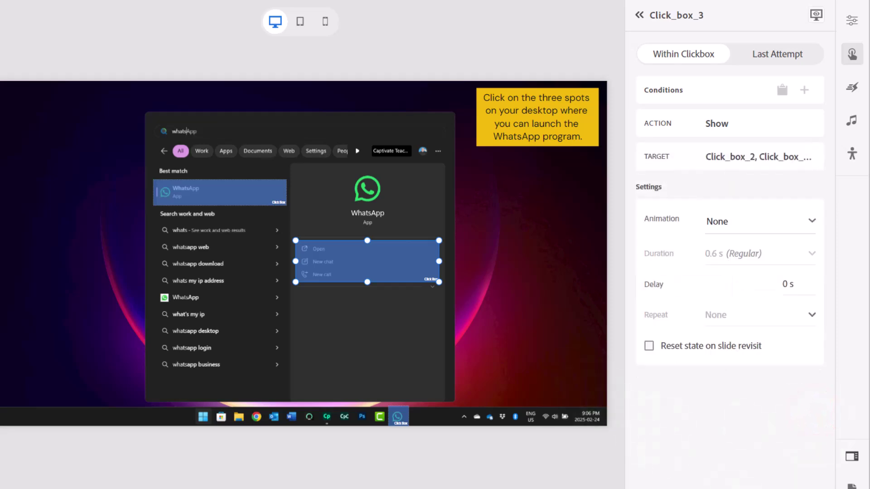
- Give Click_box_4 a Show action targeting the three click boxes
click(398, 414)
click(686, 90)
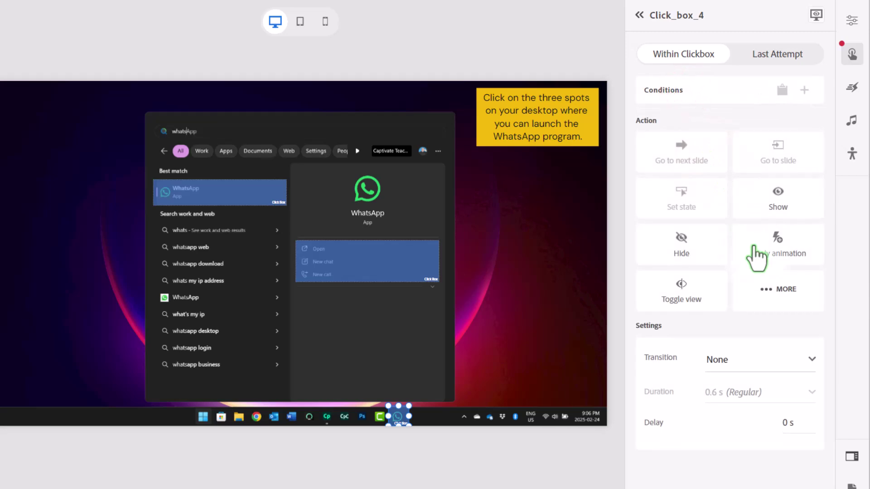
click(786, 203)
click(788, 211)
click(780, 345)
click(800, 408)
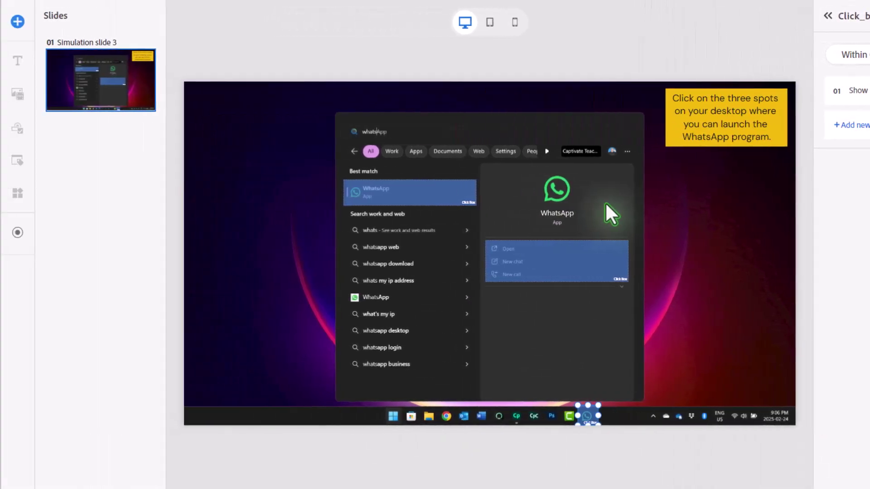
- Add an Introduction content slide to the project
click(18, 25)
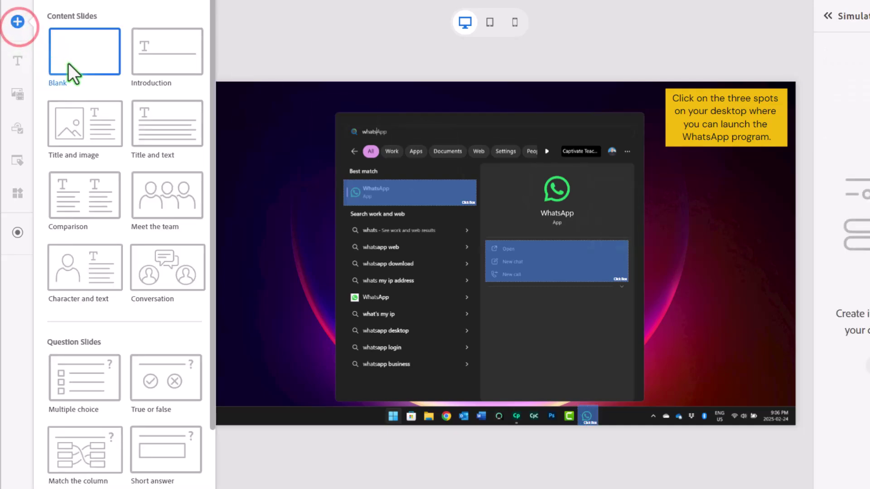
click(170, 59)
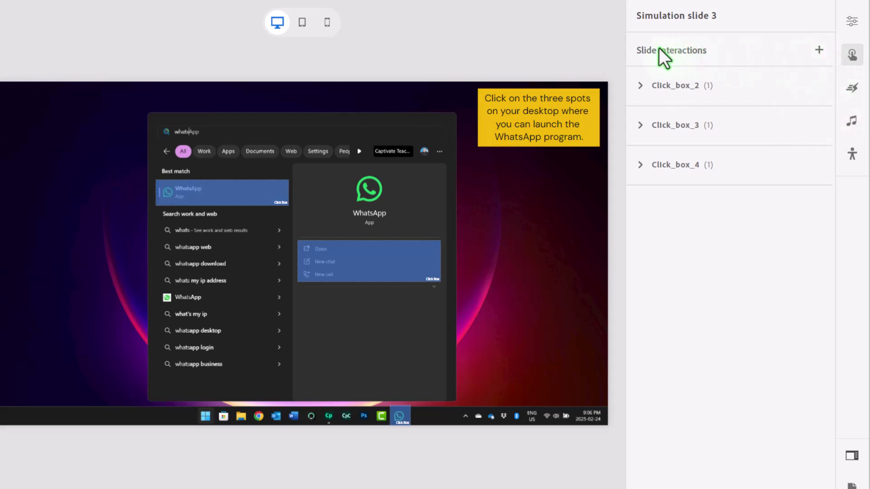
- Add an Objects clicked interaction for Click_box_2, 3 and 4 that goes to slide 02 Introduction 1
click(819, 50)
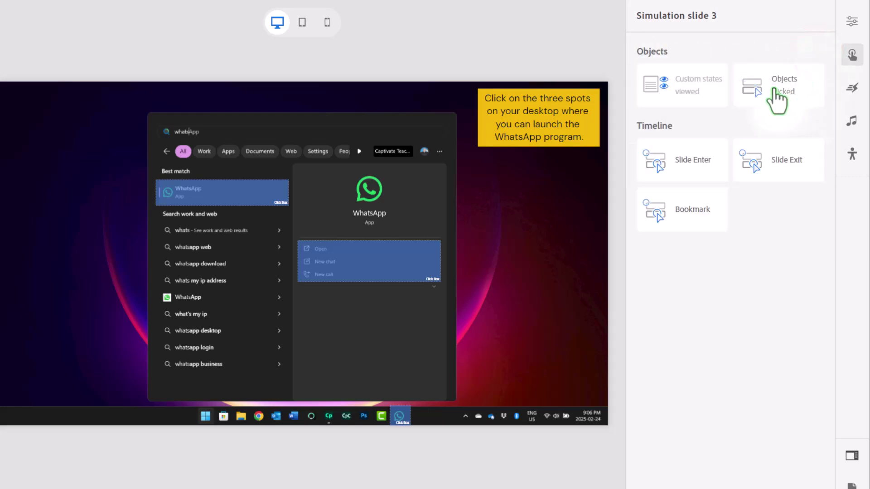
click(774, 89)
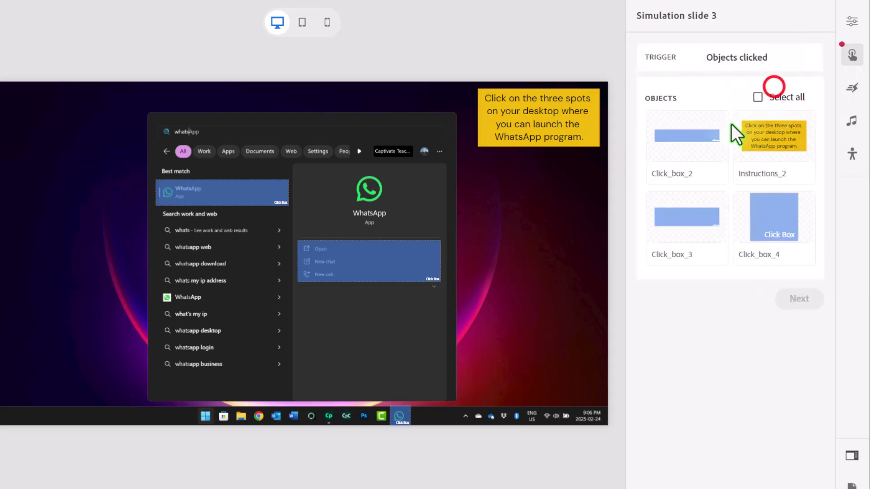
click(698, 133)
click(690, 217)
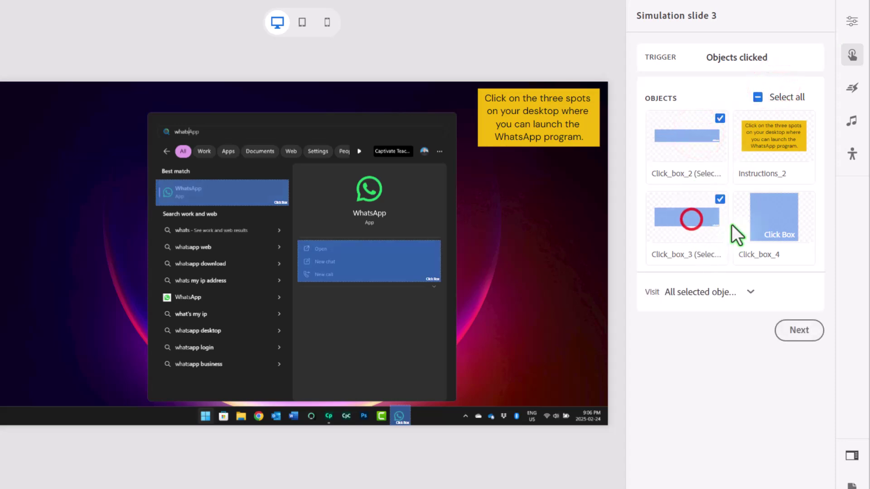
click(775, 223)
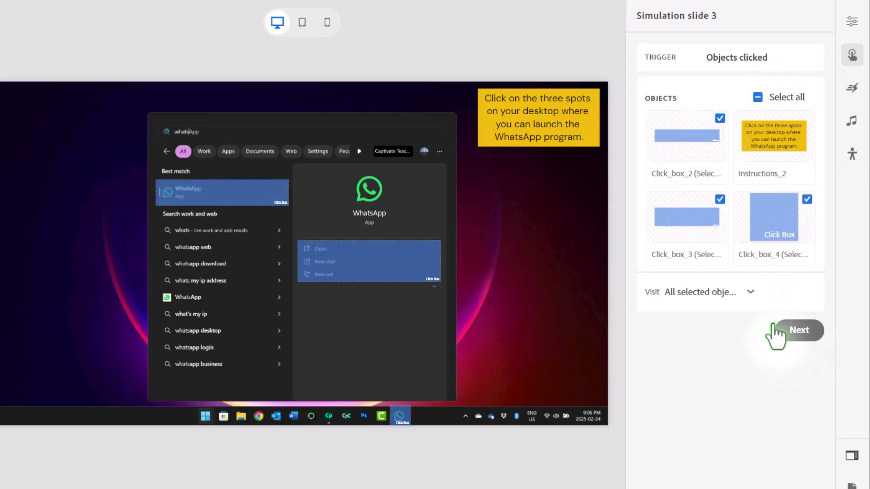
click(811, 330)
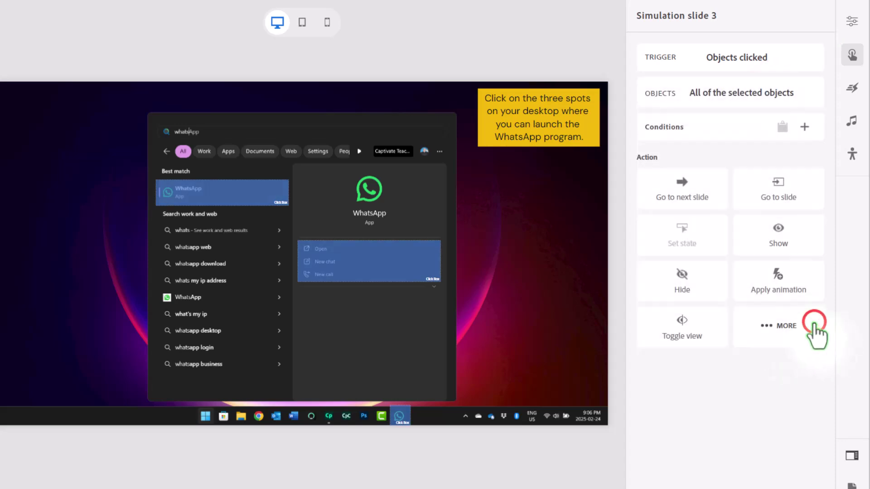
click(778, 190)
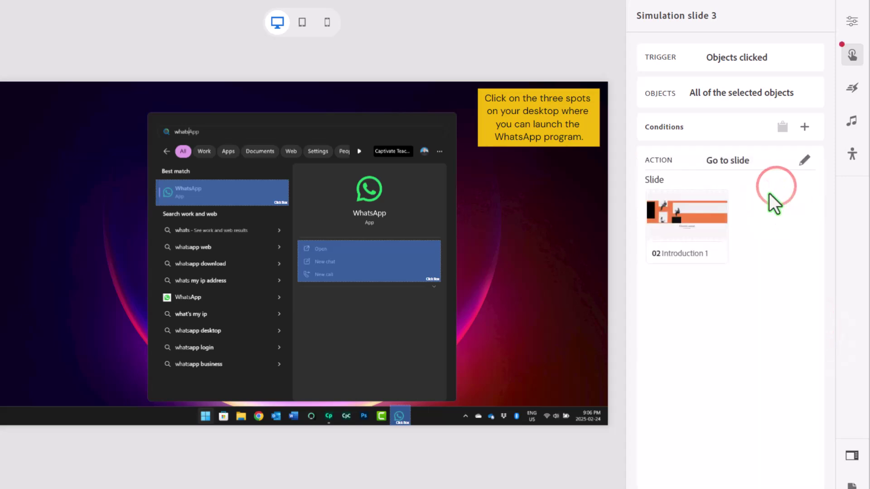
click(689, 253)
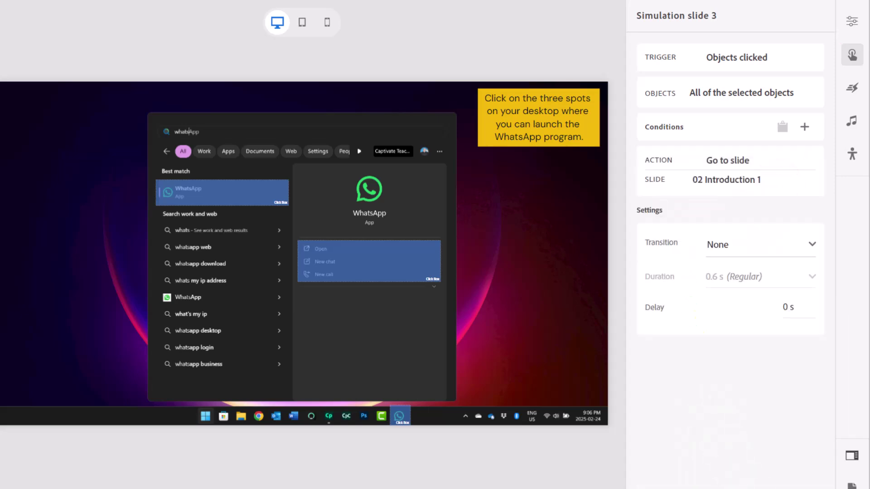
click(687, 400)
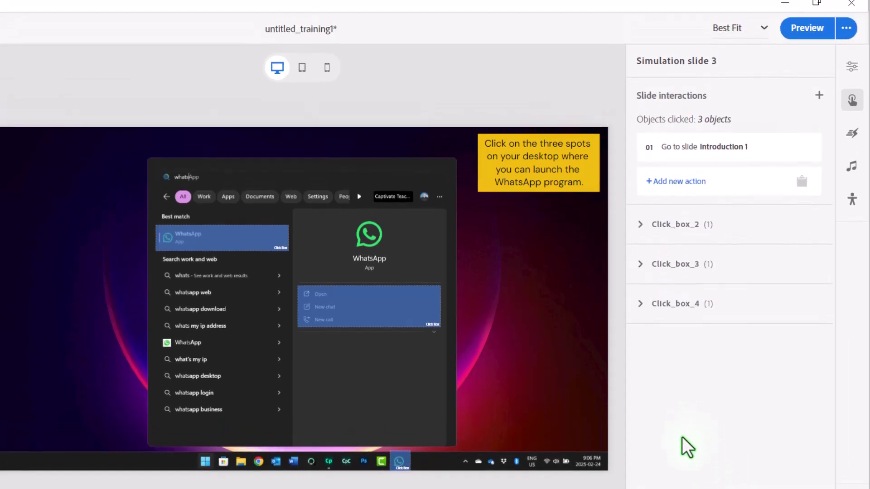
- Preview the project and start playing the simulation
click(808, 44)
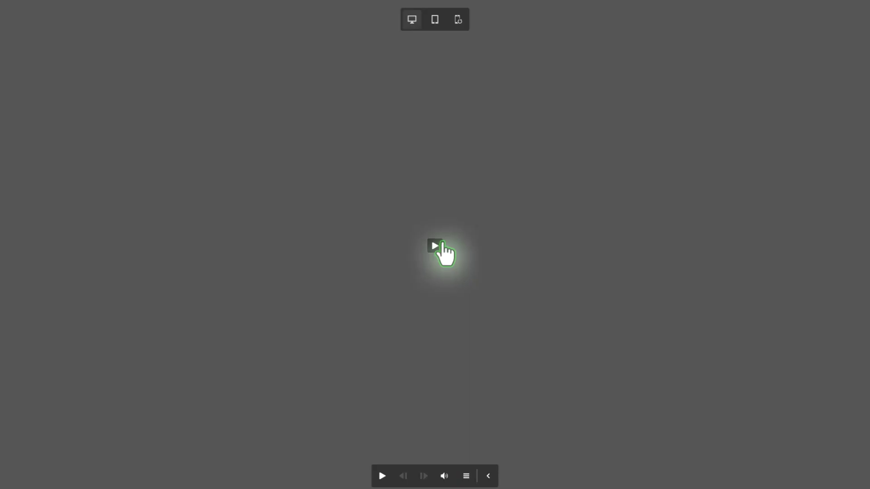
click(441, 245)
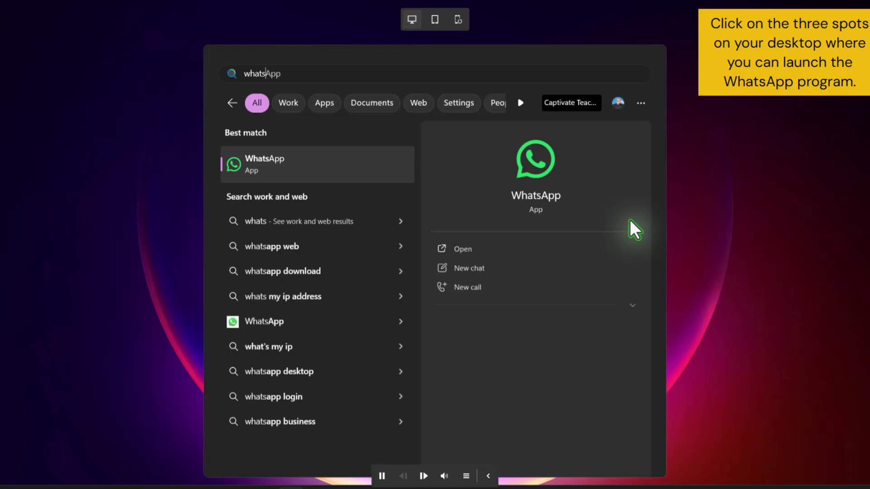